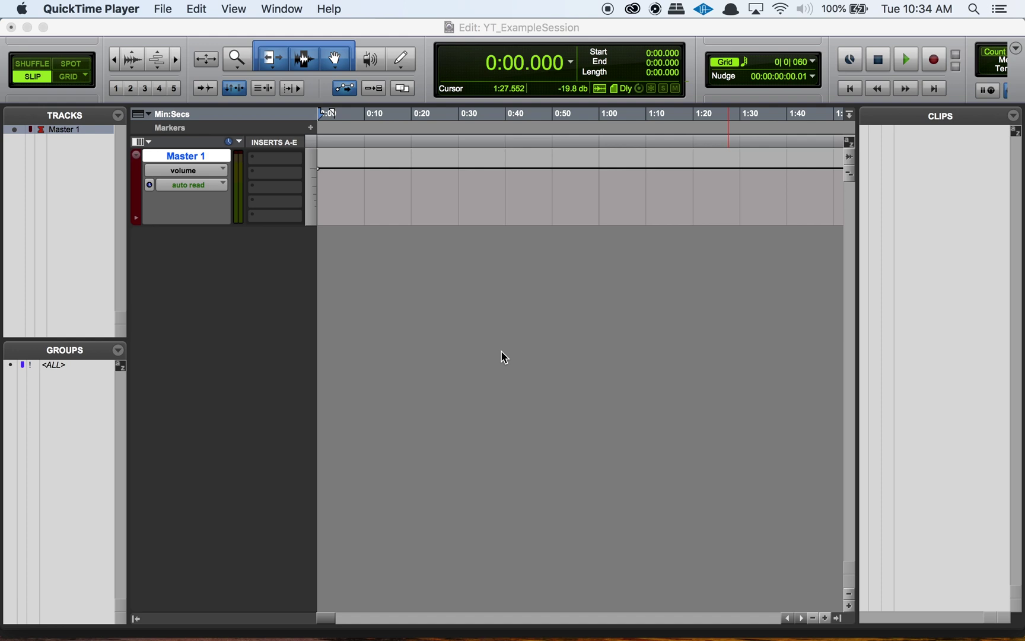
Switch to Finder and examine the YT_ExampleSession folder on the Desktop, including the session file and the Session File Backups contents
{"action": "left_click", "coordinate": [501, 351]}
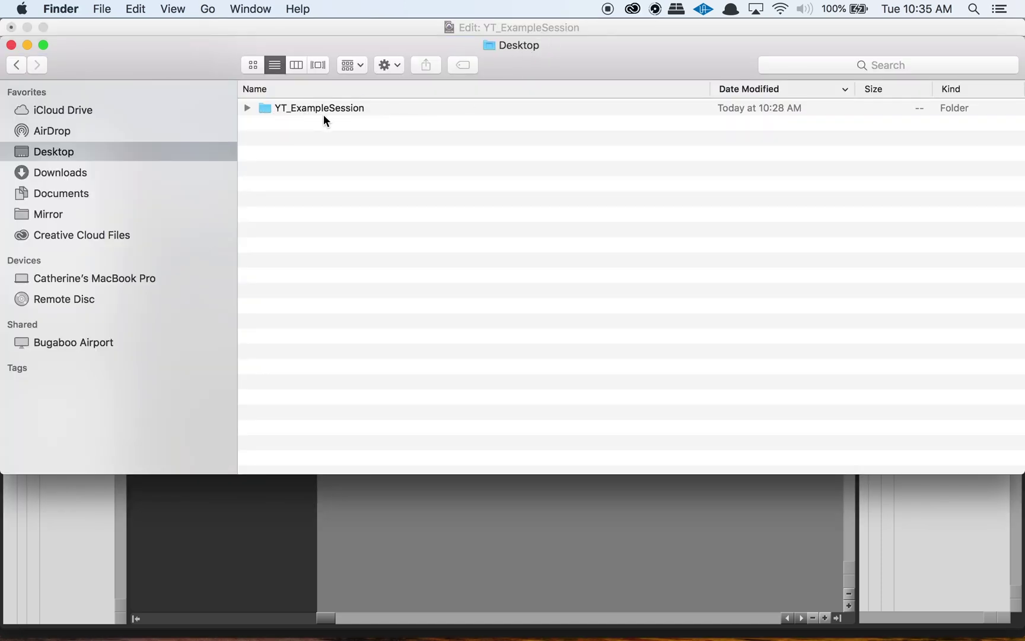
{"action": "left_click", "coordinate": [248, 107]}
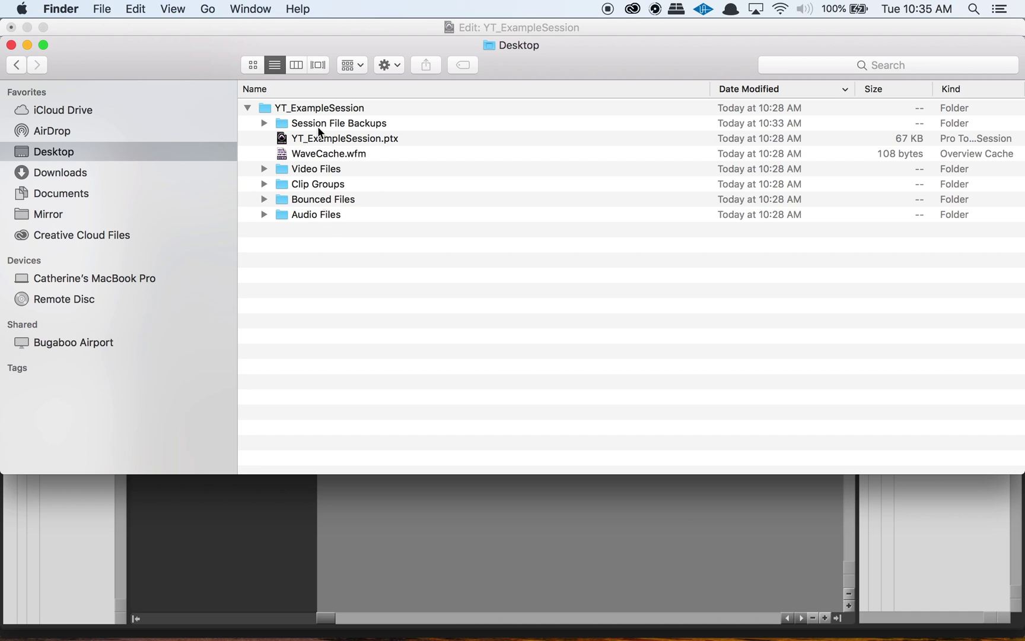
{"action": "left_click", "coordinate": [346, 139]}
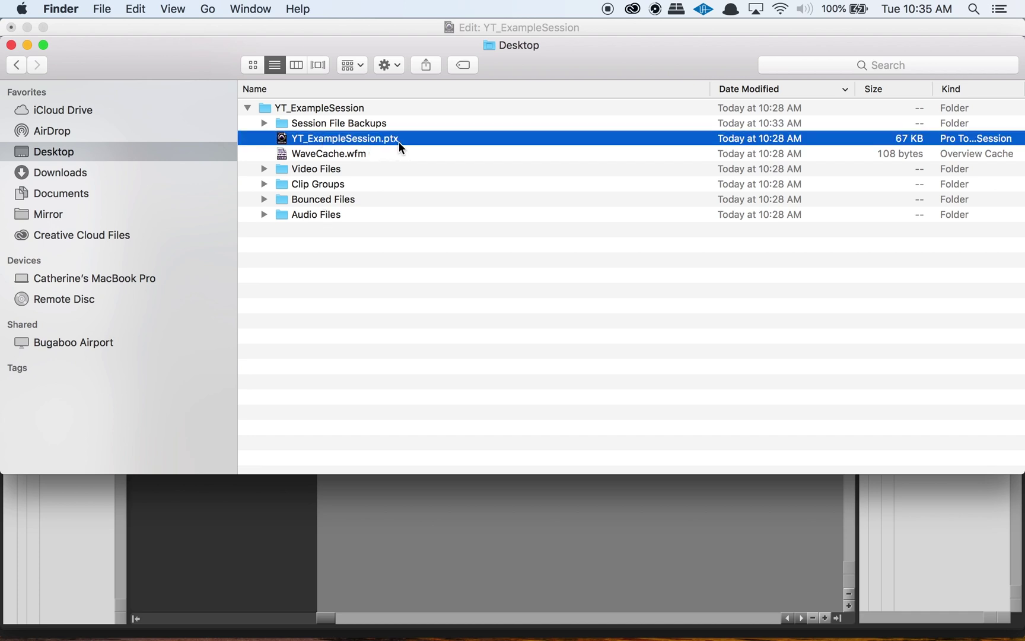
{"action": "left_click", "coordinate": [308, 109]}
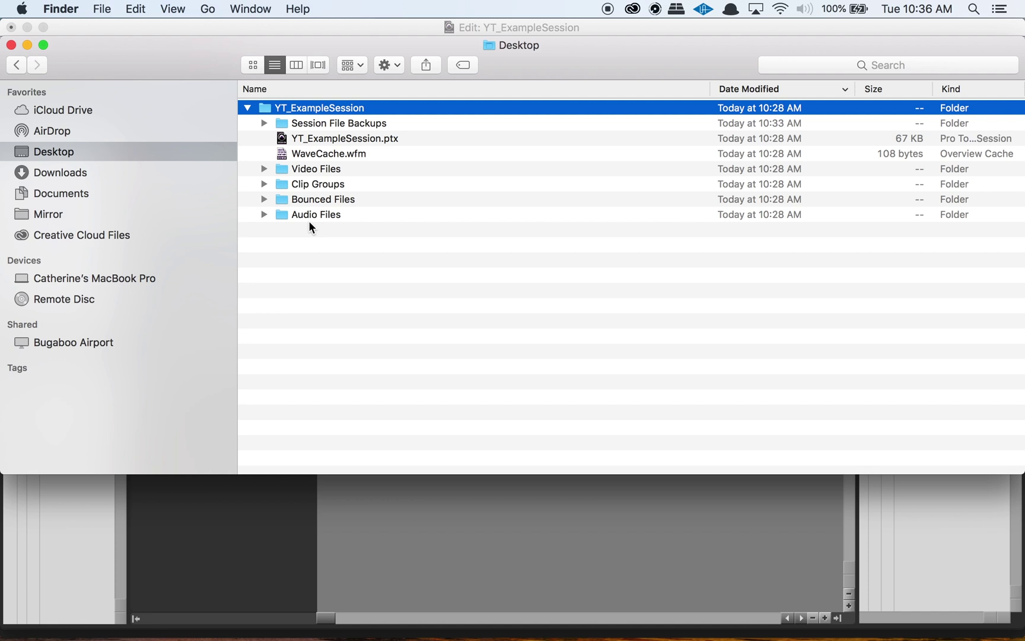
{"action": "left_click", "coordinate": [264, 124]}
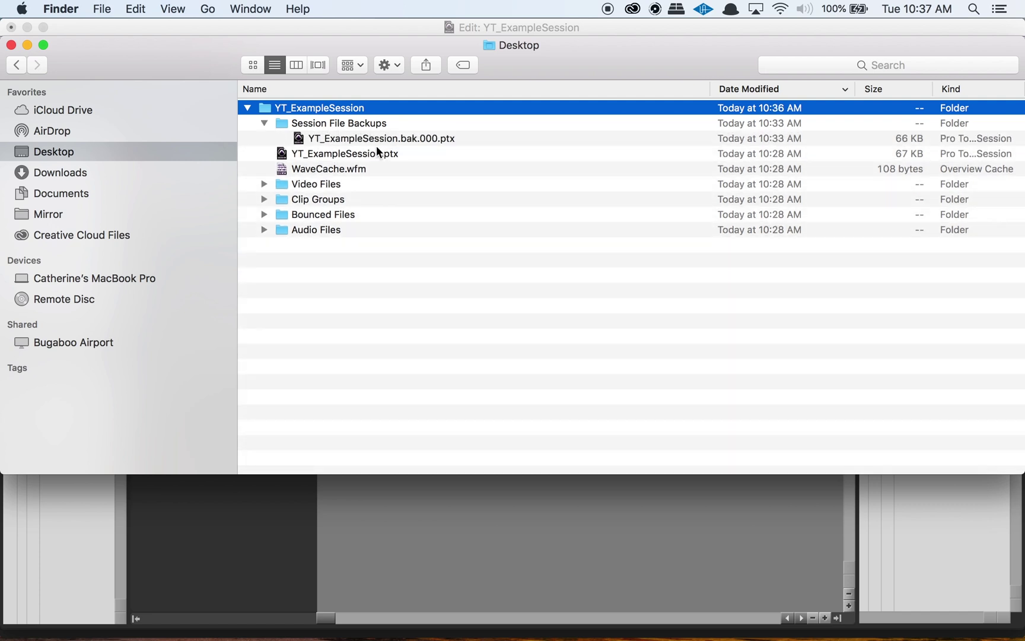
{"action": "left_click", "coordinate": [264, 124]}
{"action": "left_click", "coordinate": [388, 144]}
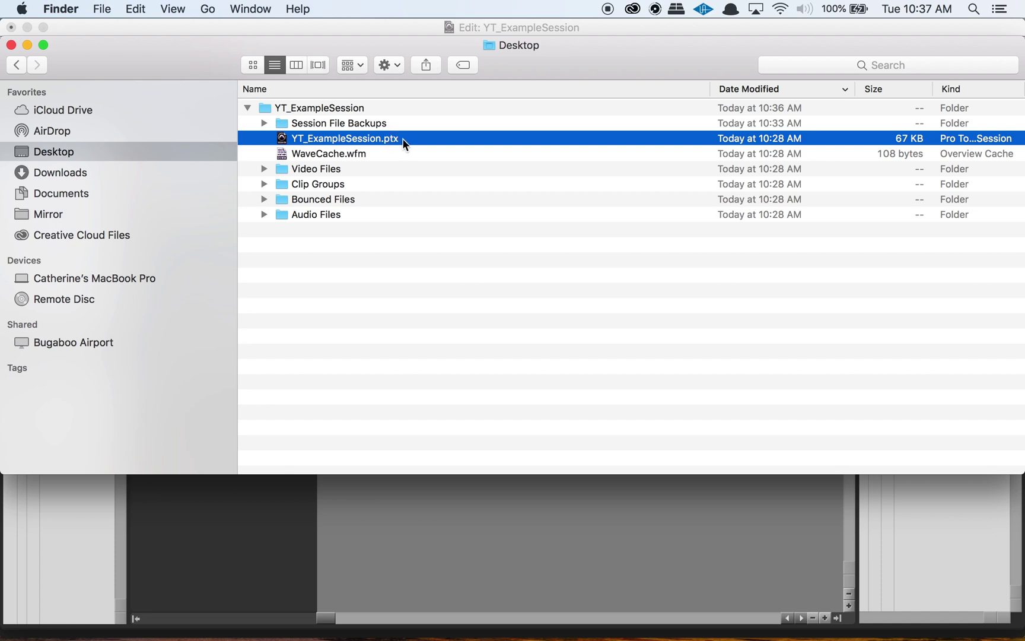
Examine WaveCache.wfm and the Video Files, Audio Files, Clip Groups and Bounced Files folders inside the session folder
{"action": "left_click", "coordinate": [361, 155]}
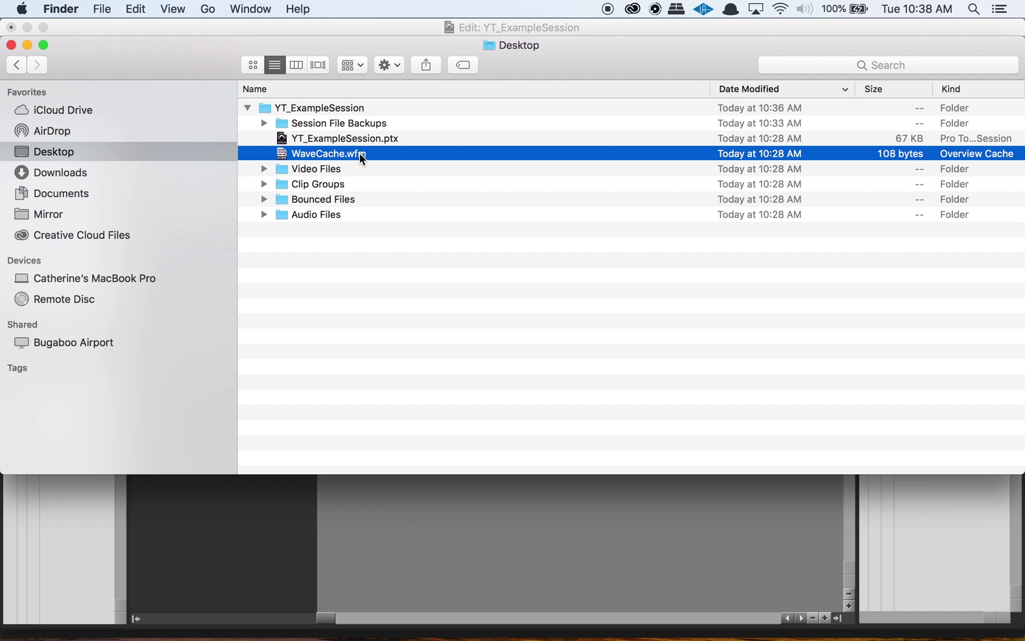
{"action": "left_click", "coordinate": [306, 162]}
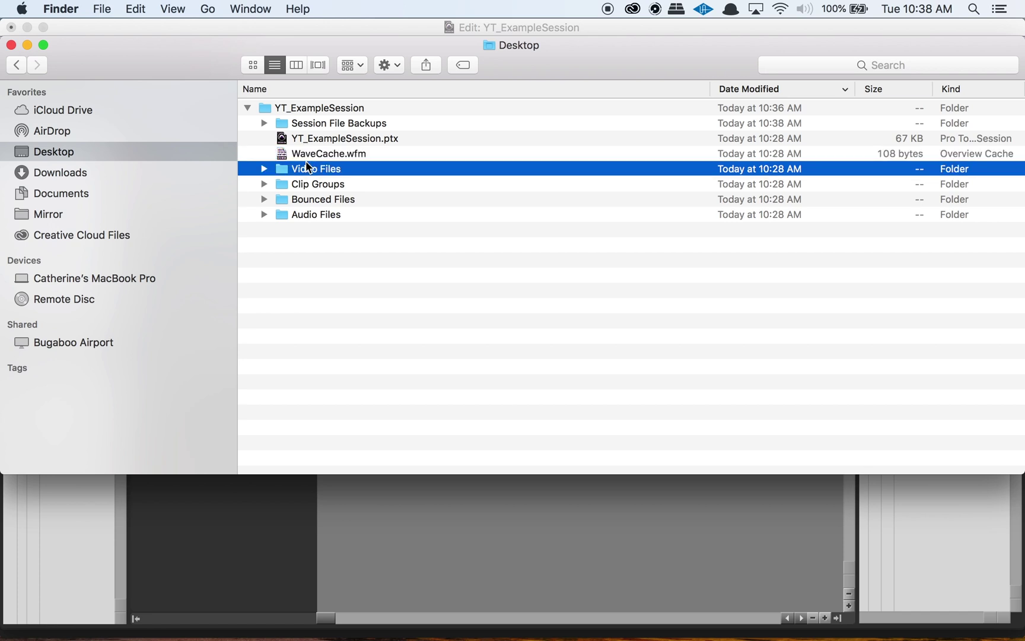
{"action": "left_click", "coordinate": [309, 217]}
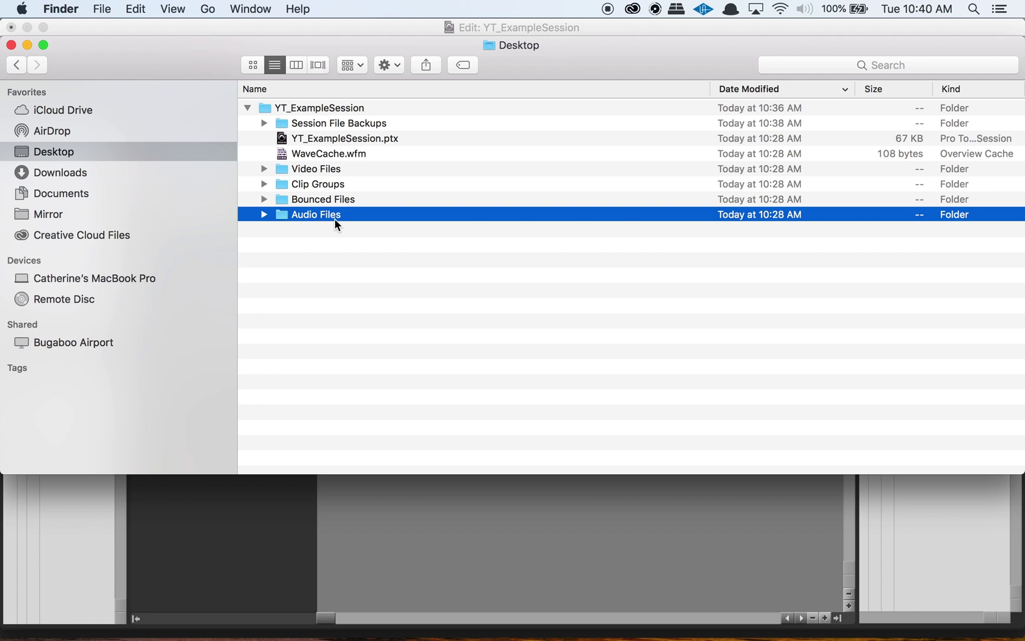
{"action": "left_click", "coordinate": [327, 186]}
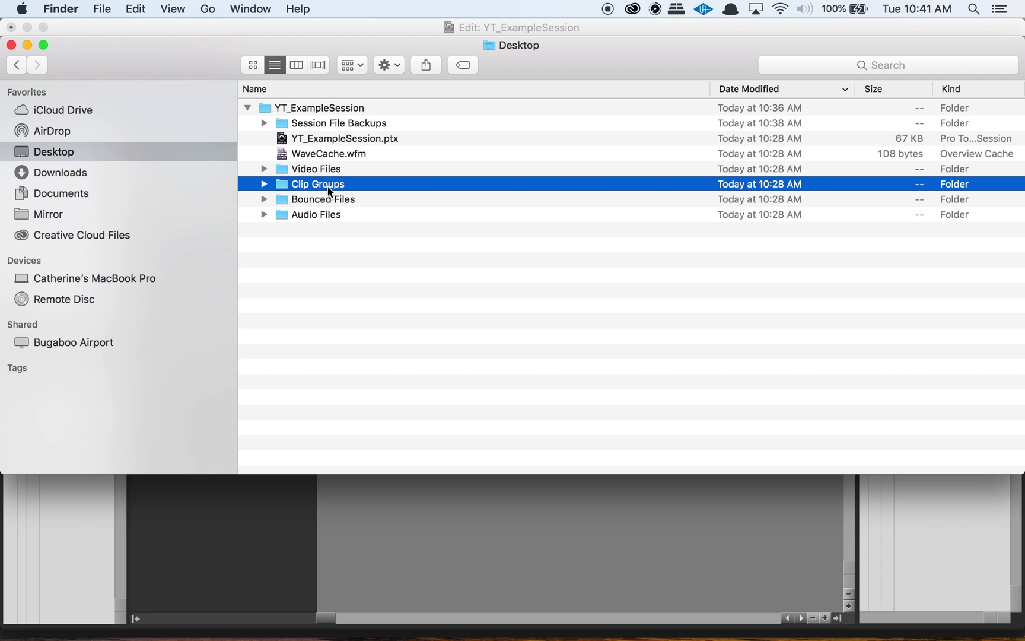
{"action": "left_click", "coordinate": [327, 202]}
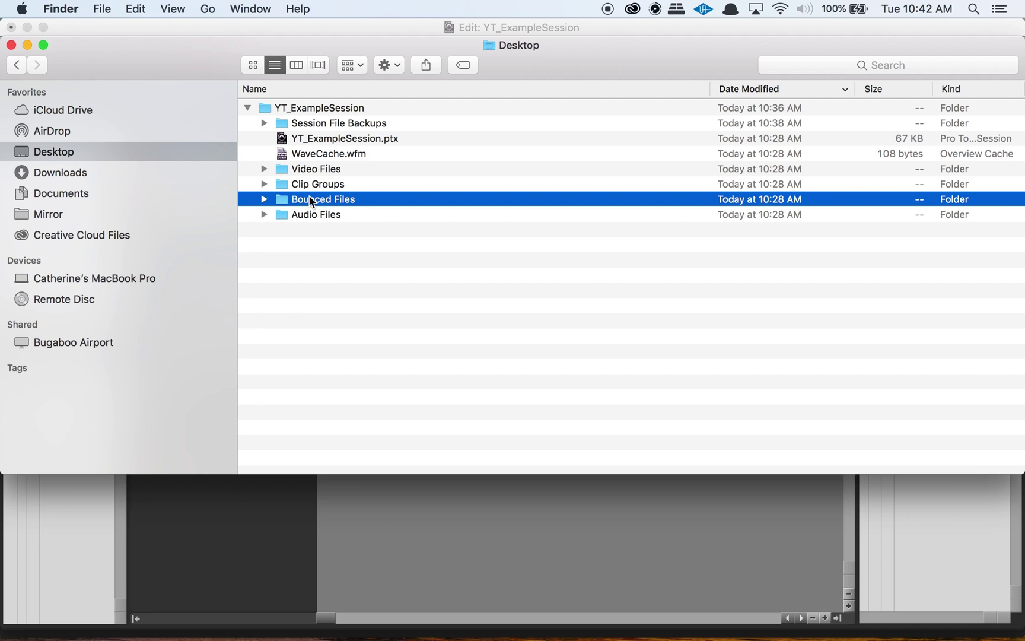
Review the YT_ExampleSession folder and its .ptx session file in Finder, and return to the Pro Tools session
{"action": "left_click", "coordinate": [304, 110]}
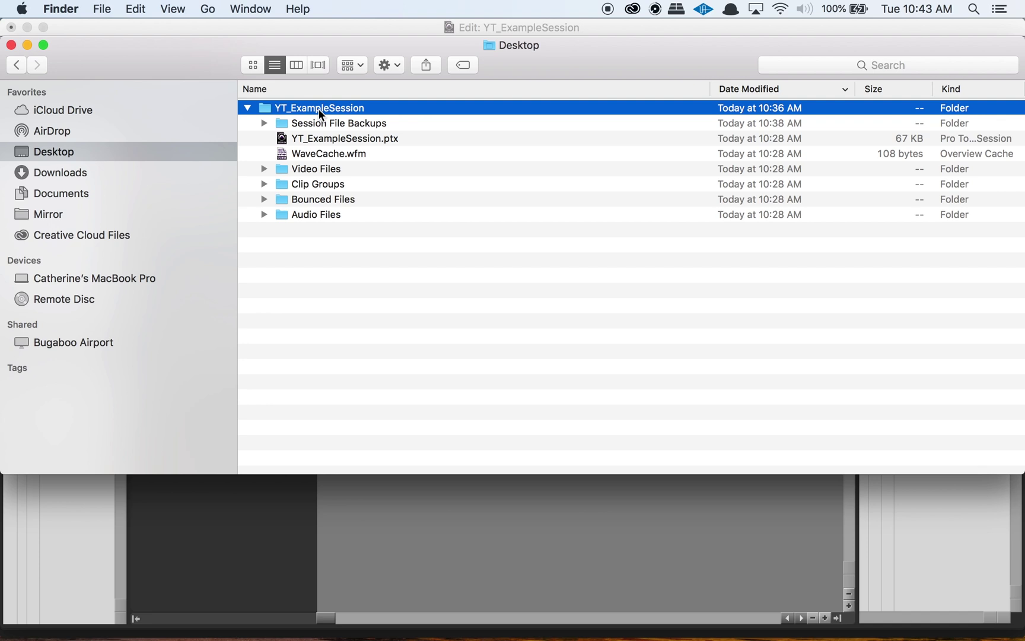
{"action": "left_click", "coordinate": [341, 139]}
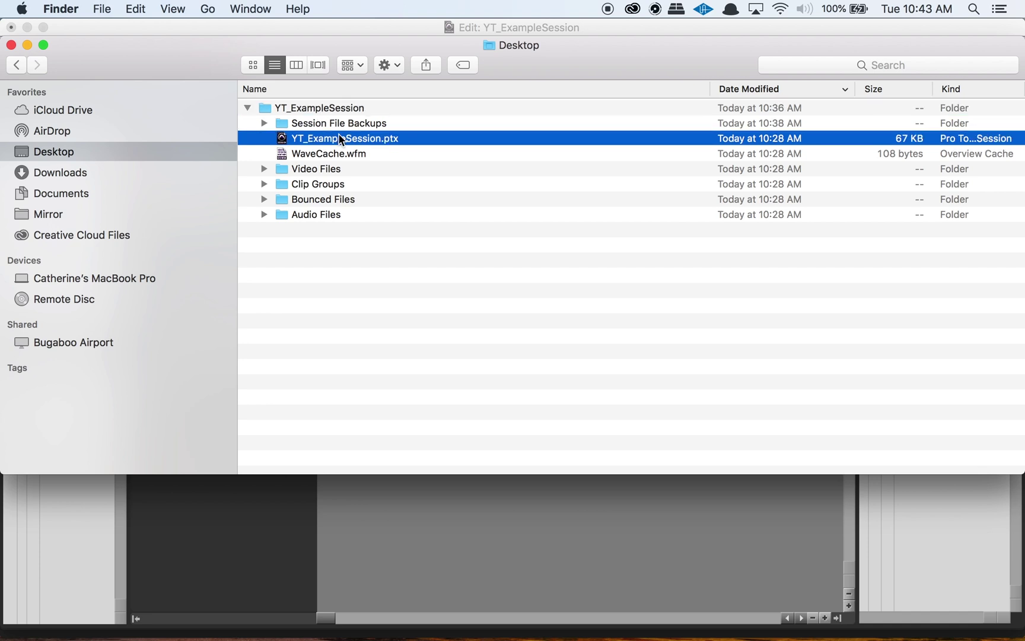
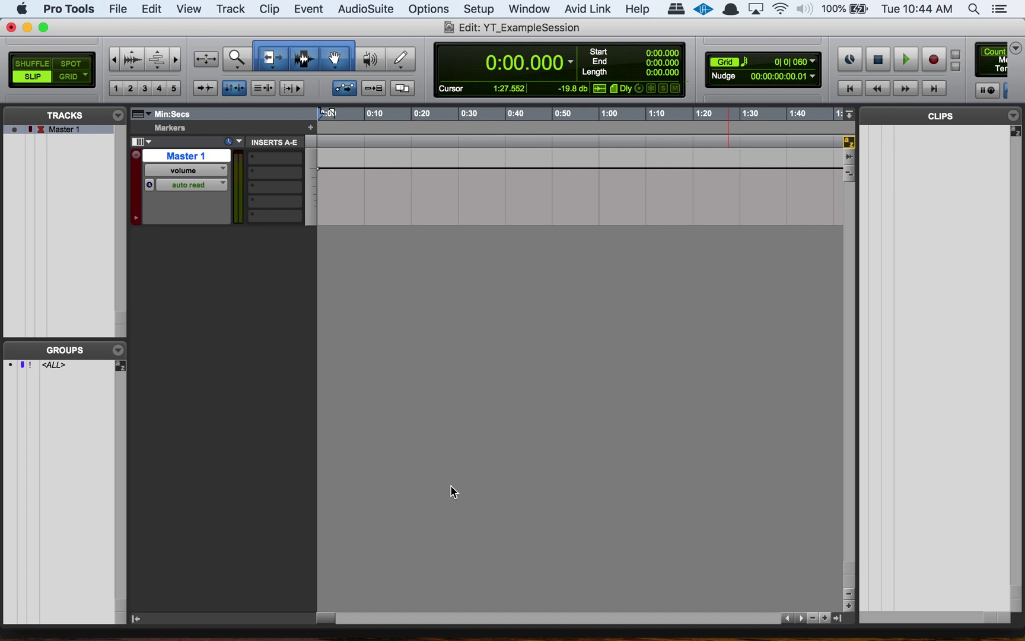
{"action": "key", "text": "super+Tab"}
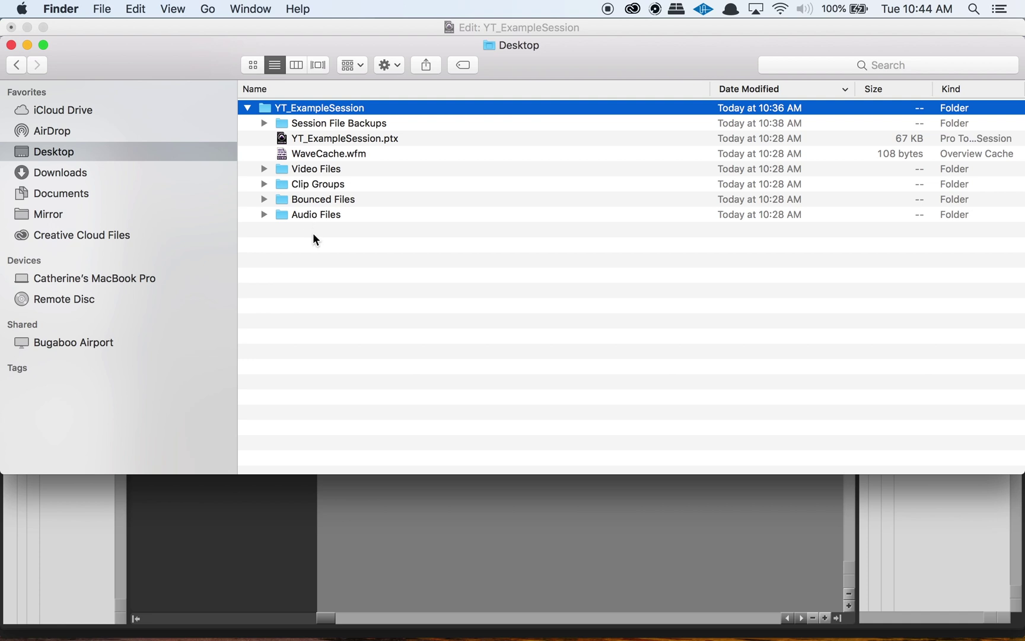
{"action": "left_click", "coordinate": [420, 489]}
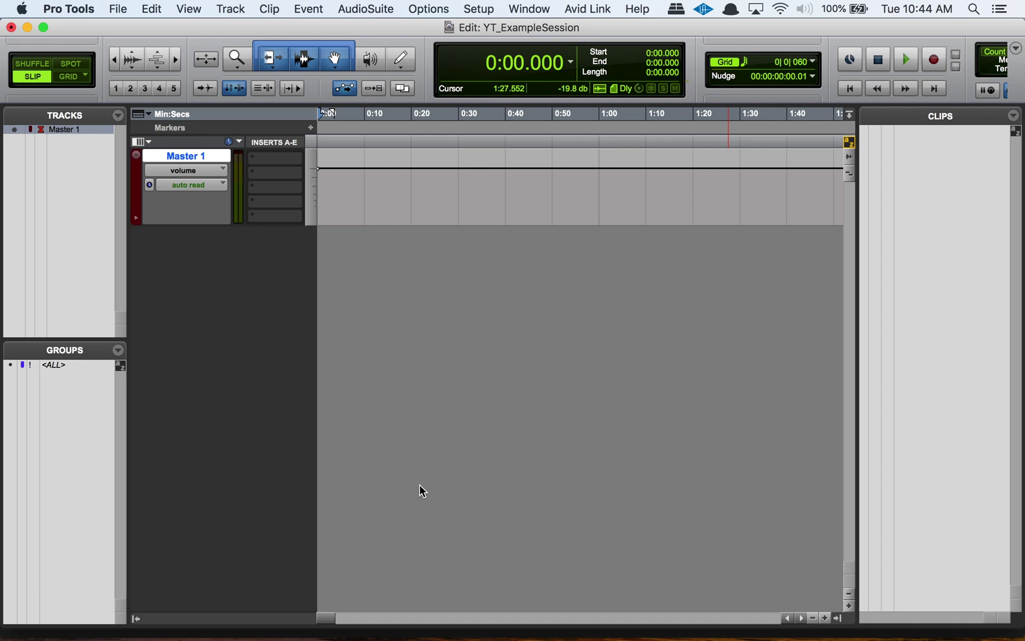
Choose Percussion2.mp3 from the Desktop for audio import and convert its Percussion2 clip for the session
{"action": "key", "text": "super+shift+i"}
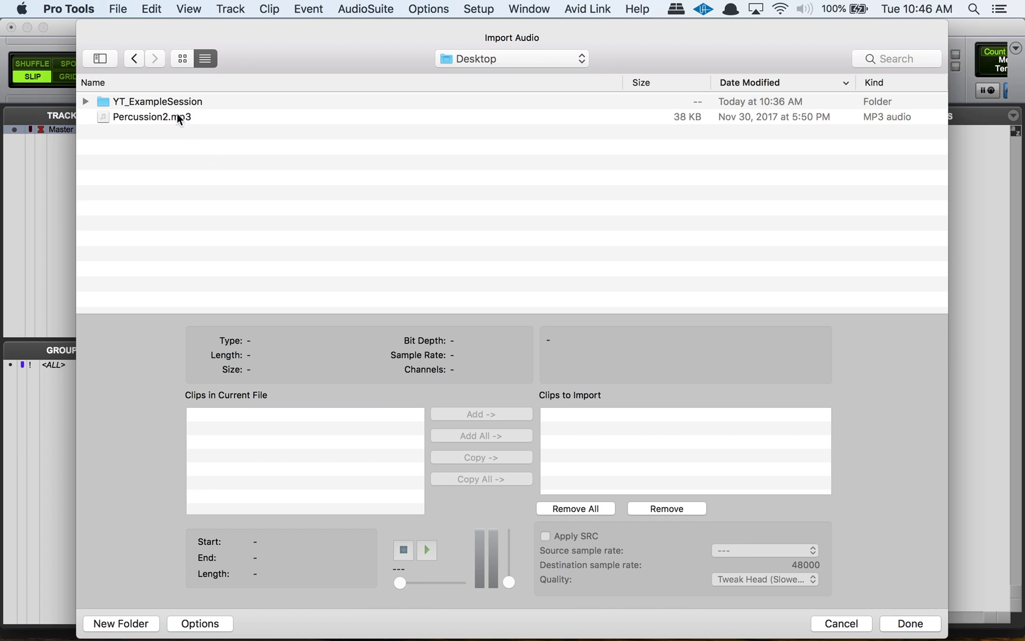
{"action": "left_click", "coordinate": [179, 118]}
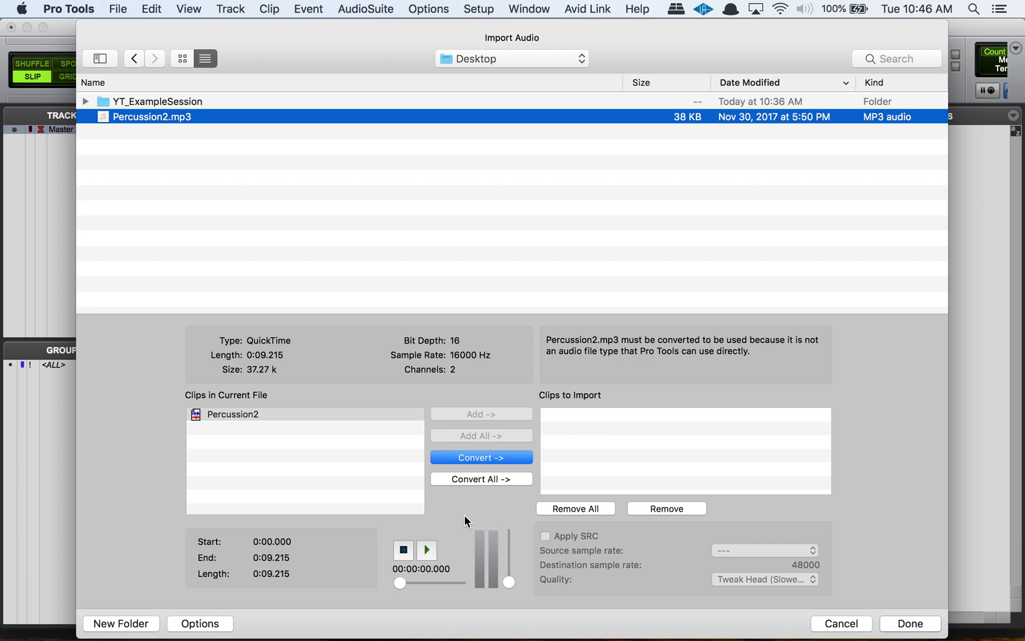
{"action": "left_click", "coordinate": [258, 415]}
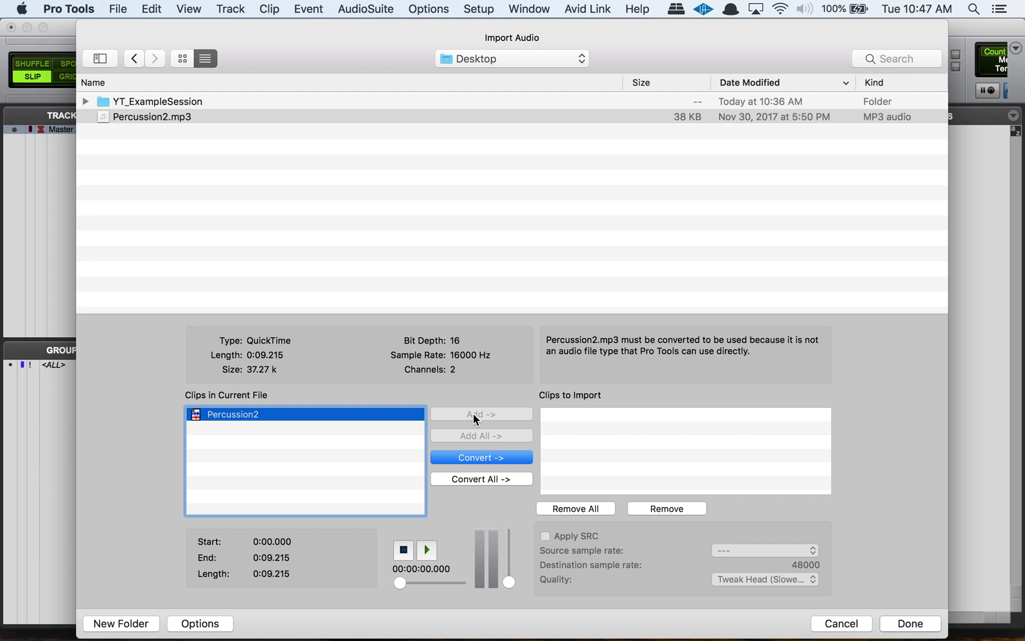
{"action": "left_click", "coordinate": [479, 460]}
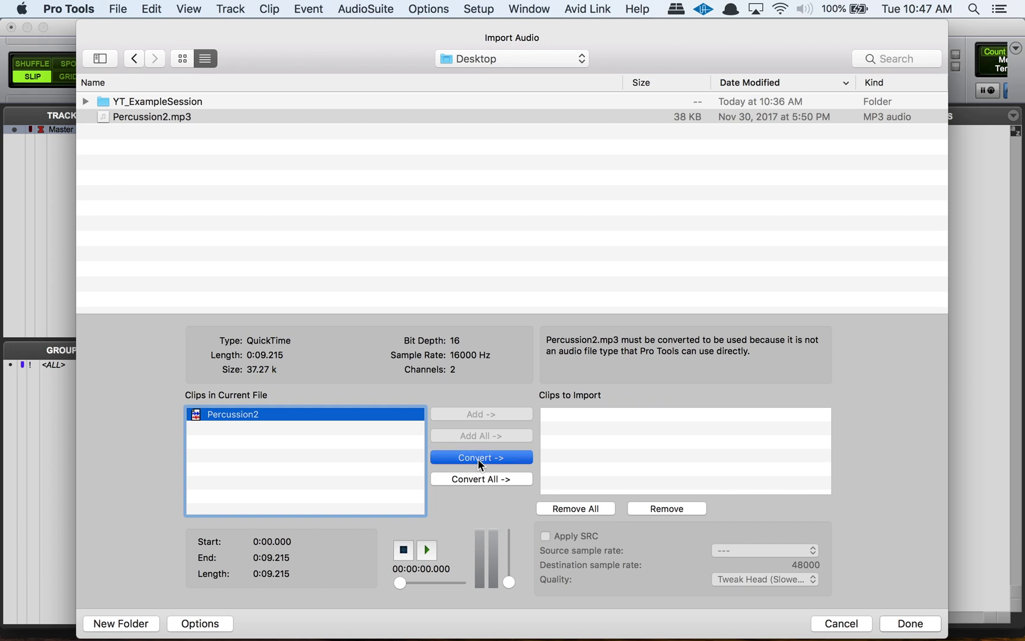
Complete the import with the session's Audio Files folder as the save location and the Clip List as the destination
{"action": "left_click", "coordinate": [907, 623]}
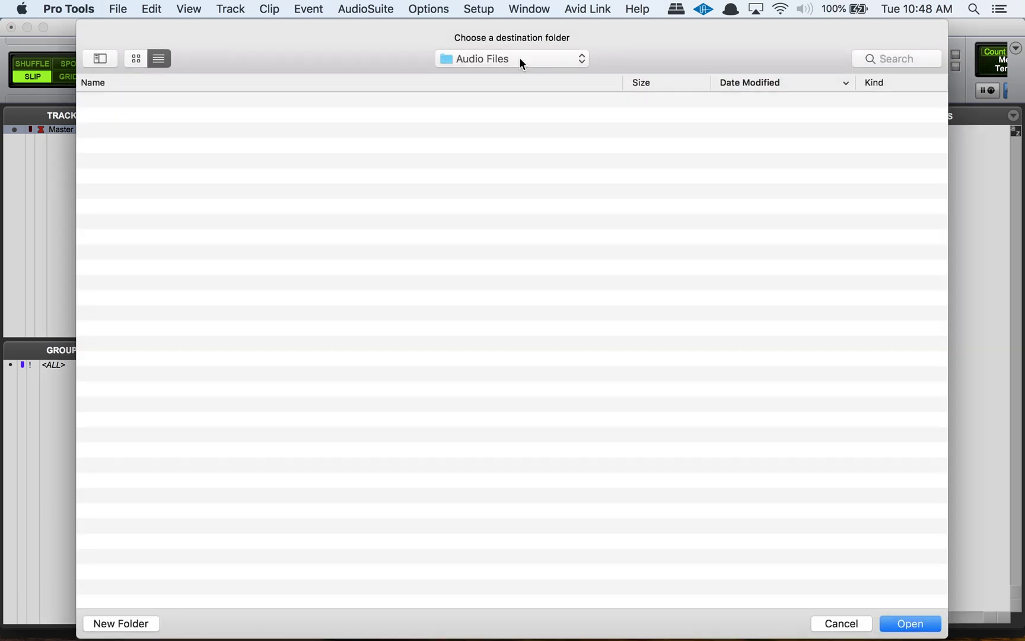
{"action": "left_click", "coordinate": [903, 623]}
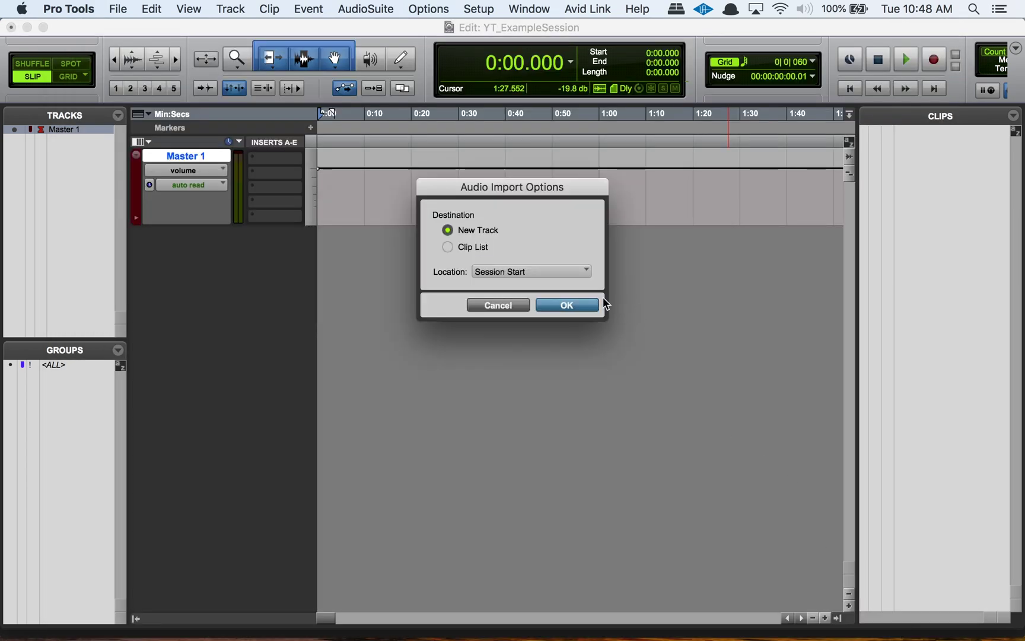
{"action": "left_click", "coordinate": [474, 245]}
{"action": "left_click", "coordinate": [566, 305]}
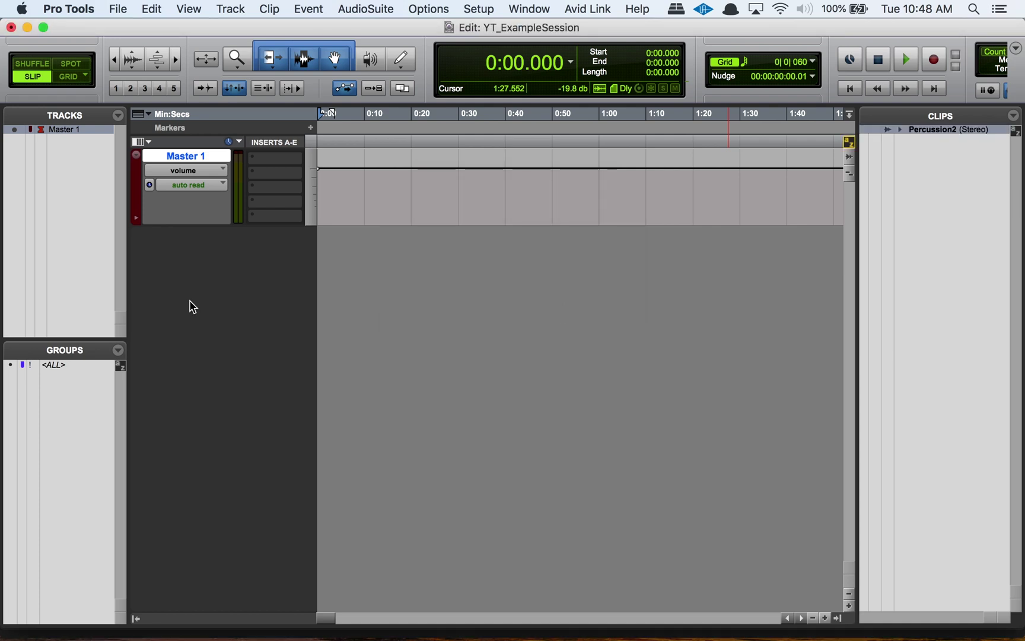
Check the session's Audio Files folder in Finder and add Percussion2.mp3 from the Desktop to the Pro Tools clip list twice more
{"action": "key", "text": "super+Tab"}
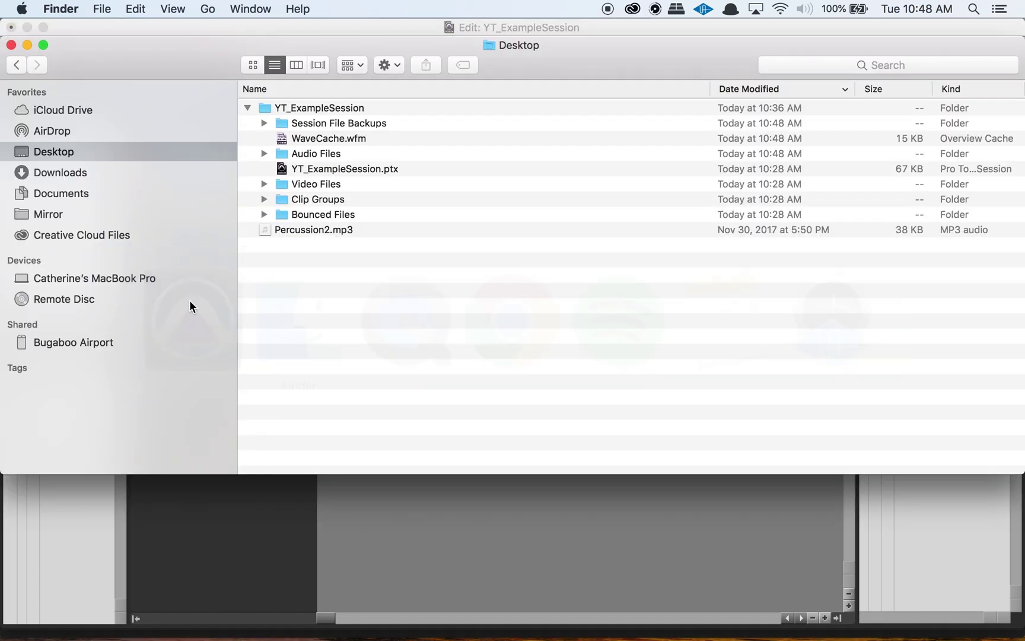
{"action": "left_click", "coordinate": [264, 154]}
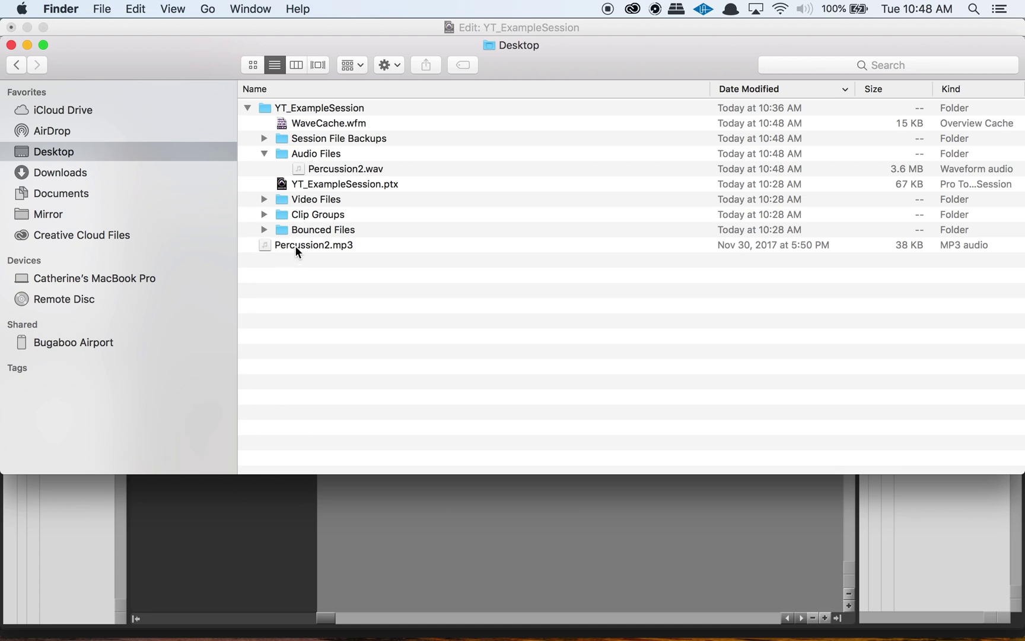
{"action": "left_click_drag", "start_coordinate": [1023, 473], "coordinate": [726, 464]}
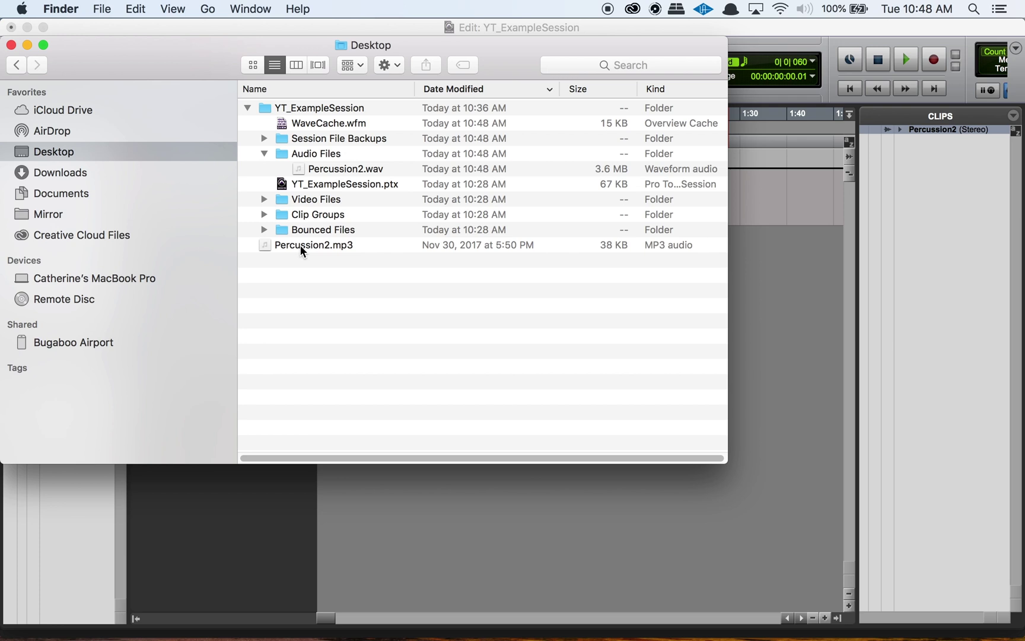
{"action": "left_click_drag", "start_coordinate": [301, 245], "coordinate": [909, 332]}
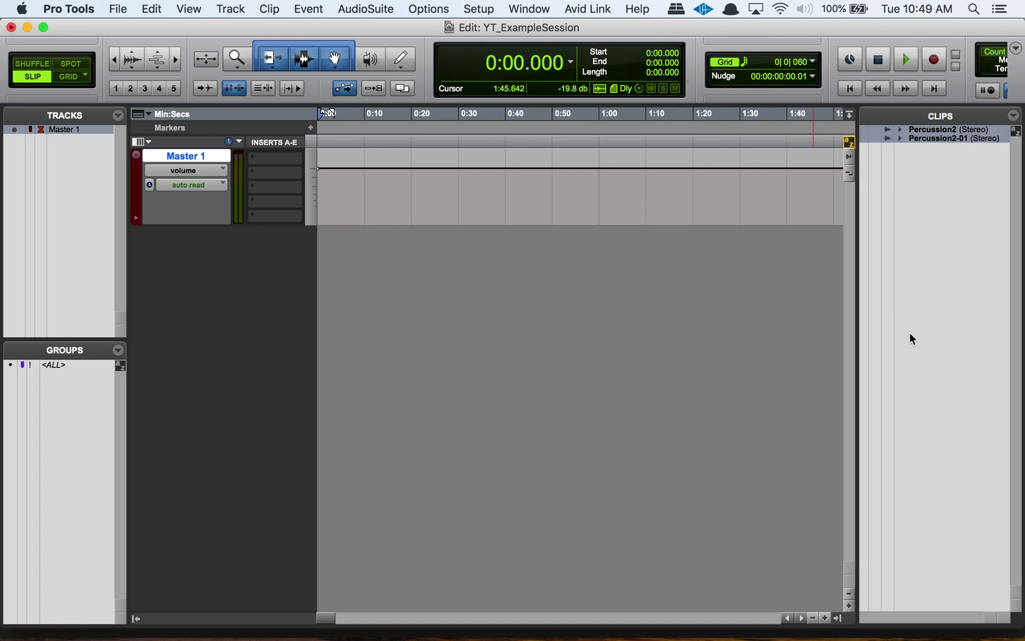
{"action": "key", "text": "super+Tab"}
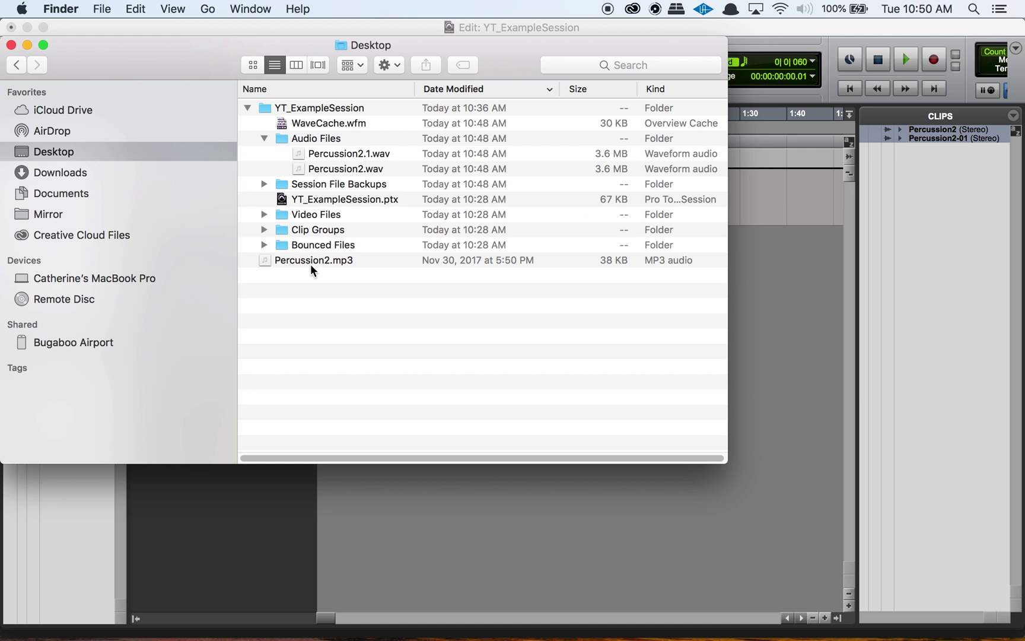
{"action": "left_click_drag", "start_coordinate": [311, 262], "coordinate": [939, 411]}
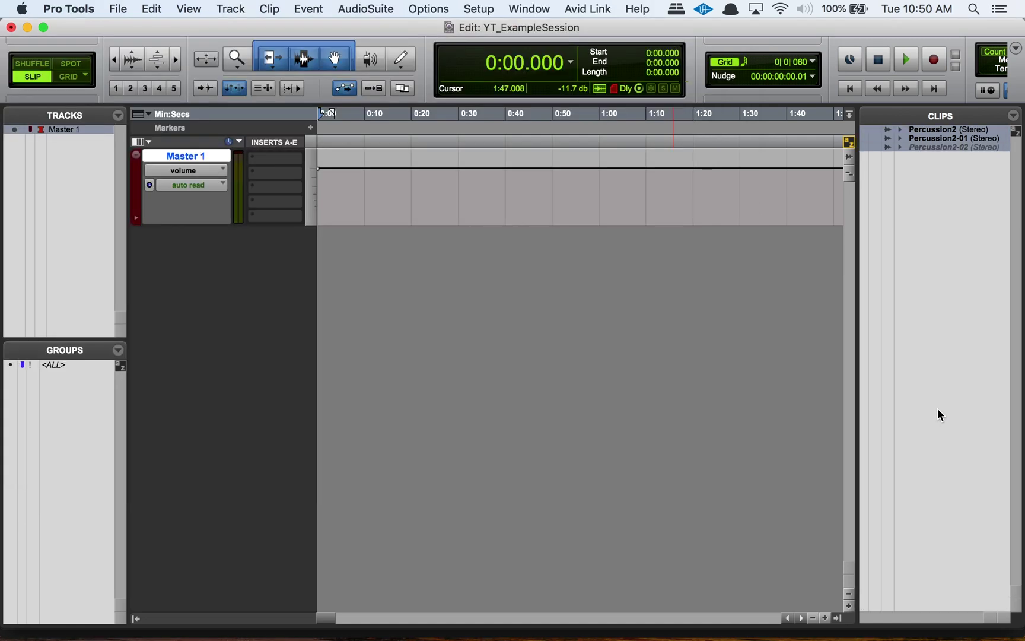
Switch to Finder and review the session folder's structure, collapsing Audio Files and examining it alongside the YT_ExampleSession.ptx file
{"action": "key", "text": "super+Tab"}
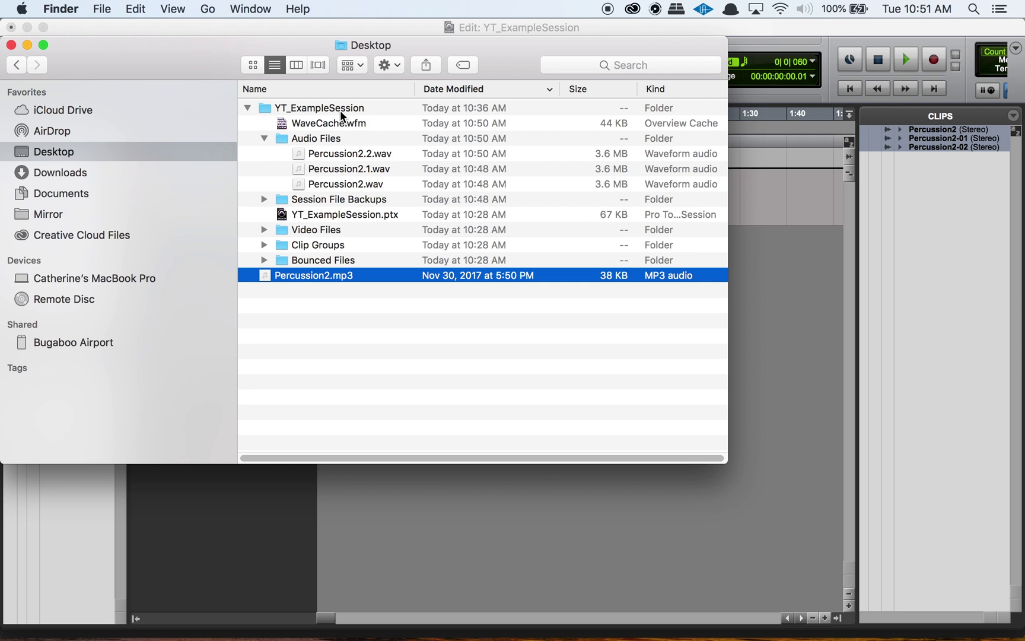
{"action": "left_click", "coordinate": [264, 138]}
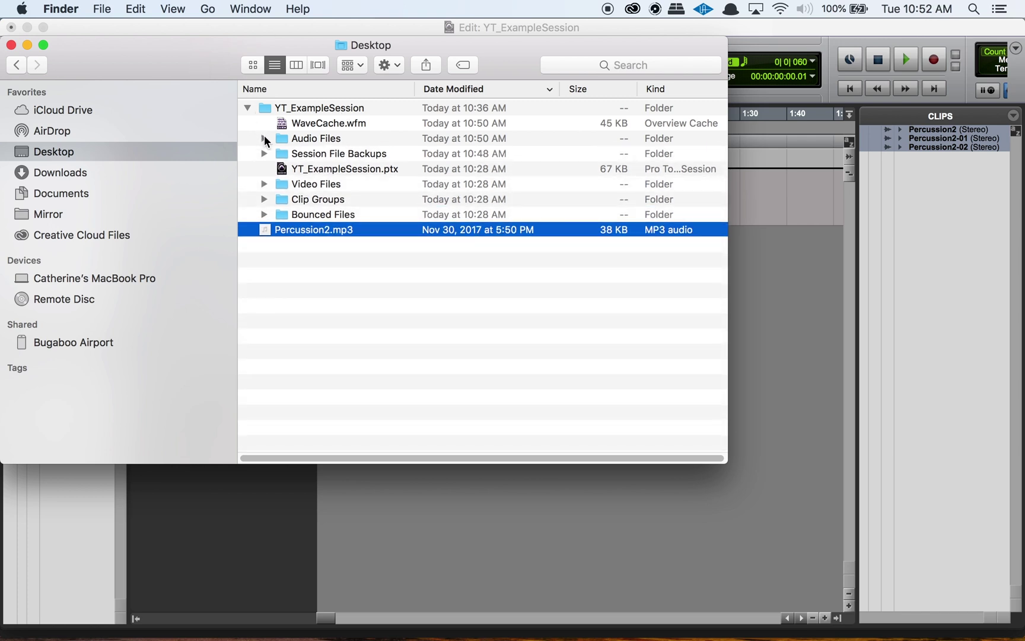
{"action": "left_click", "coordinate": [382, 173]}
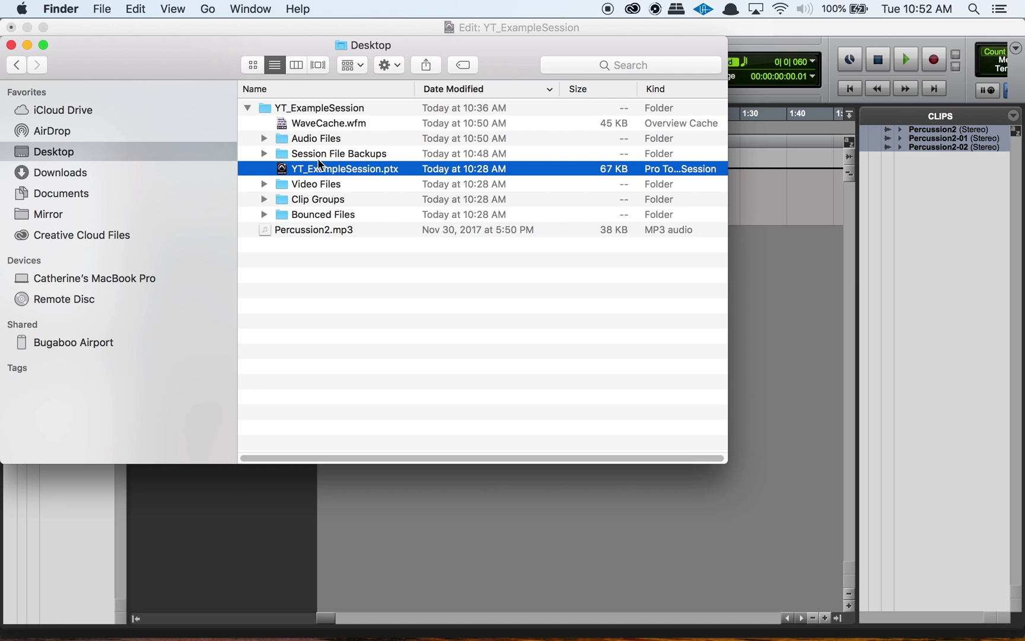
{"action": "left_click", "coordinate": [319, 110]}
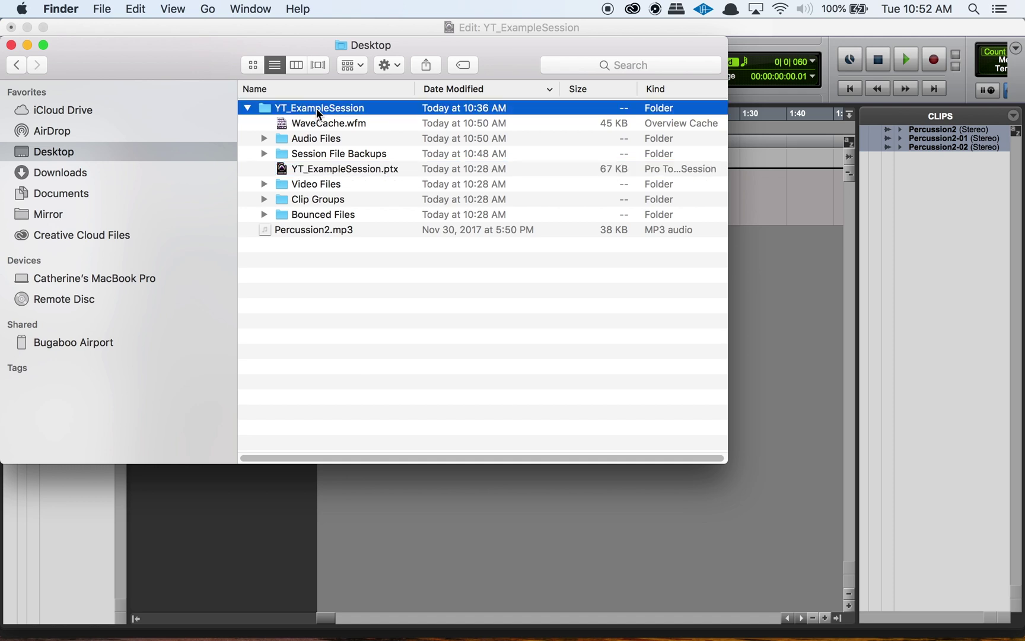
{"action": "left_click", "coordinate": [260, 141]}
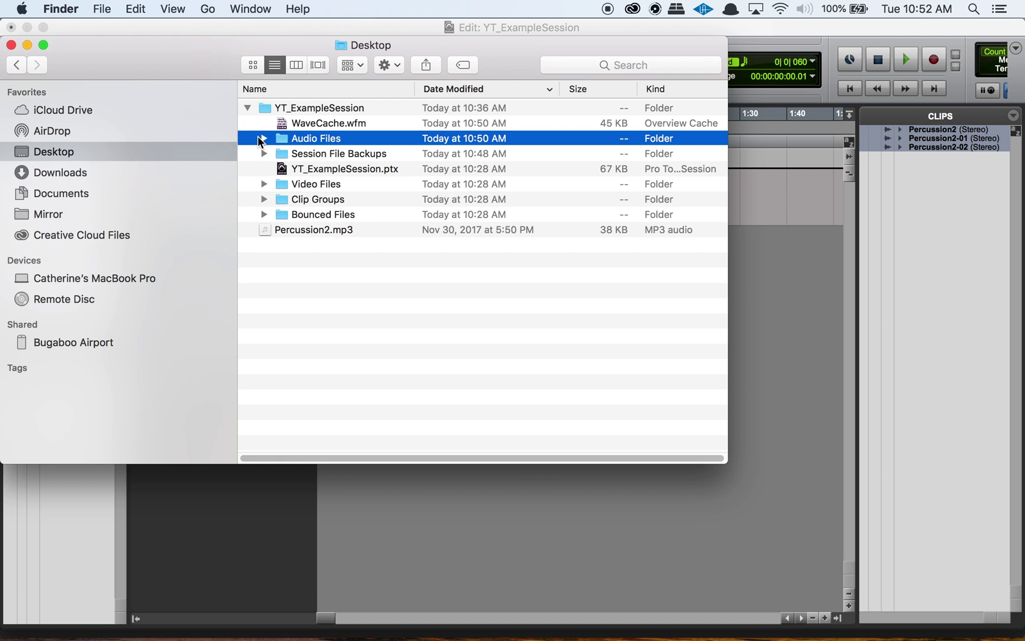
{"action": "left_click", "coordinate": [341, 172]}
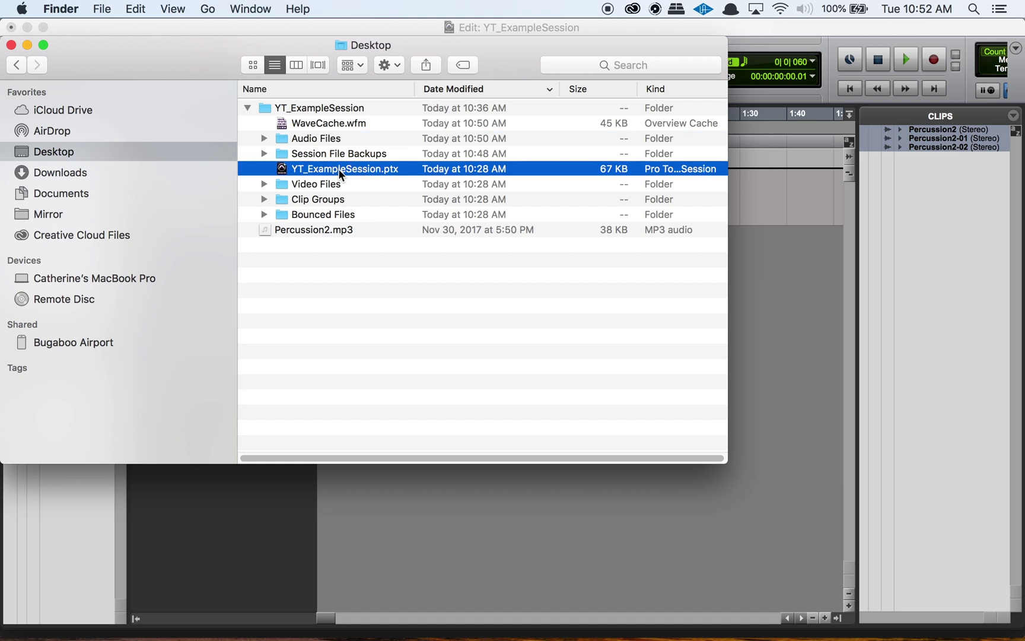
{"action": "left_click", "coordinate": [316, 140]}
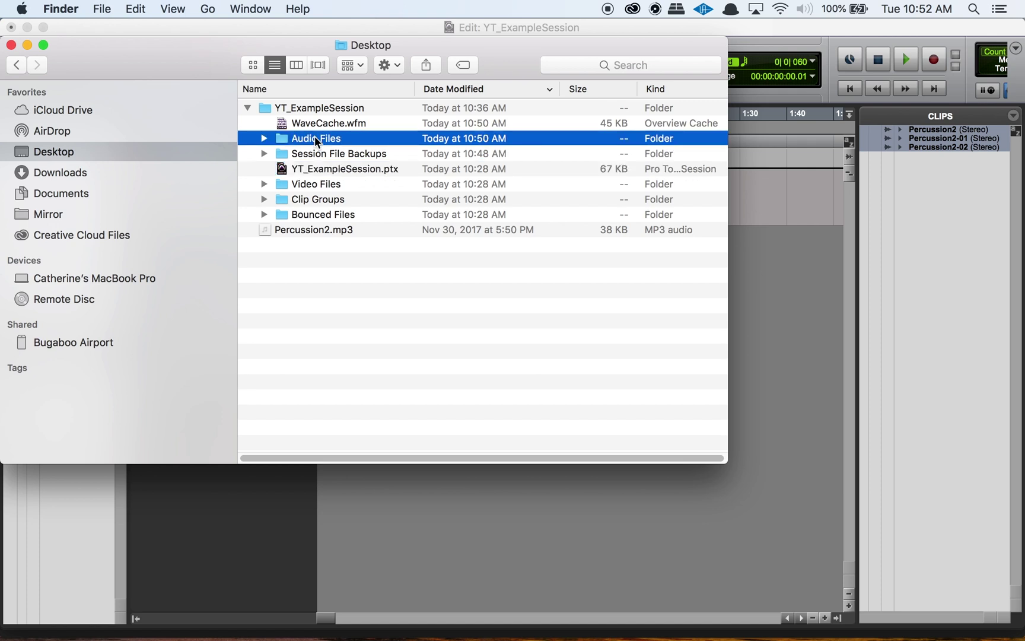